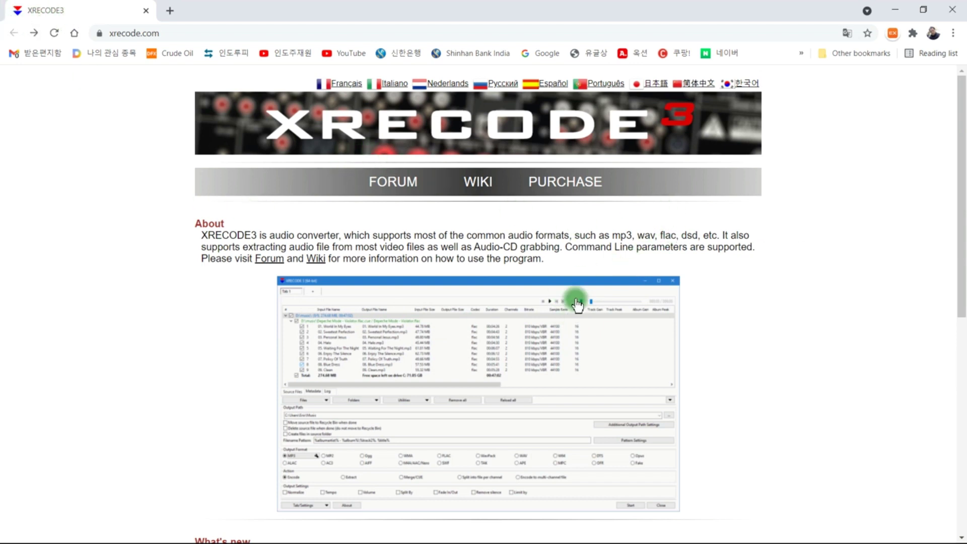
# Open the Korean-language purchase page on the XRECODE3 website
pyautogui.click(748, 86)
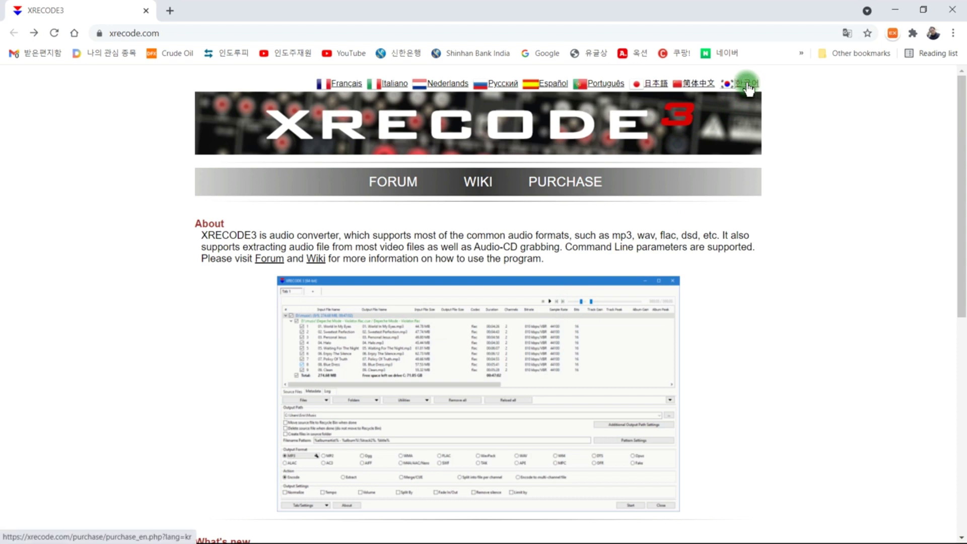
pyautogui.click(748, 84)
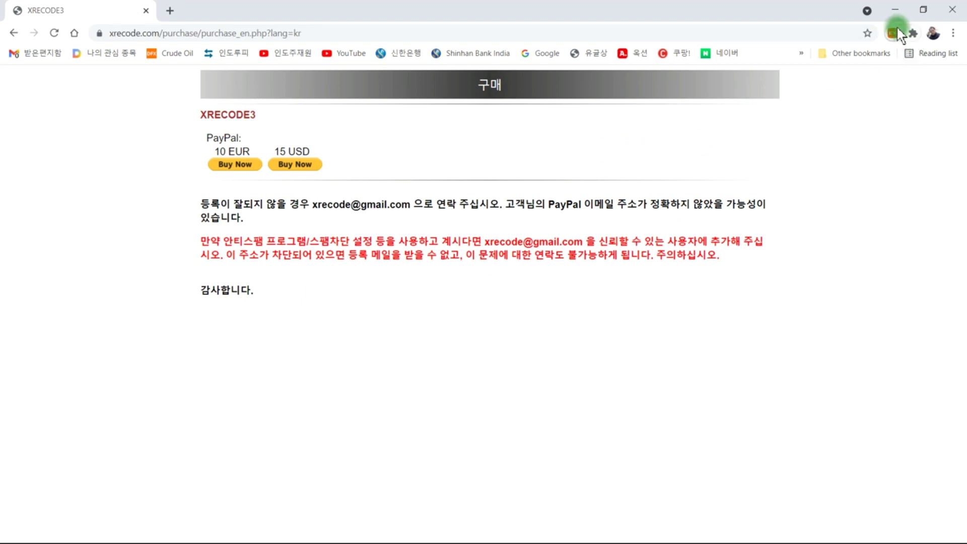
# Minimize the browser and launch XRECODE 3 from the desktop
pyautogui.click(899, 12)
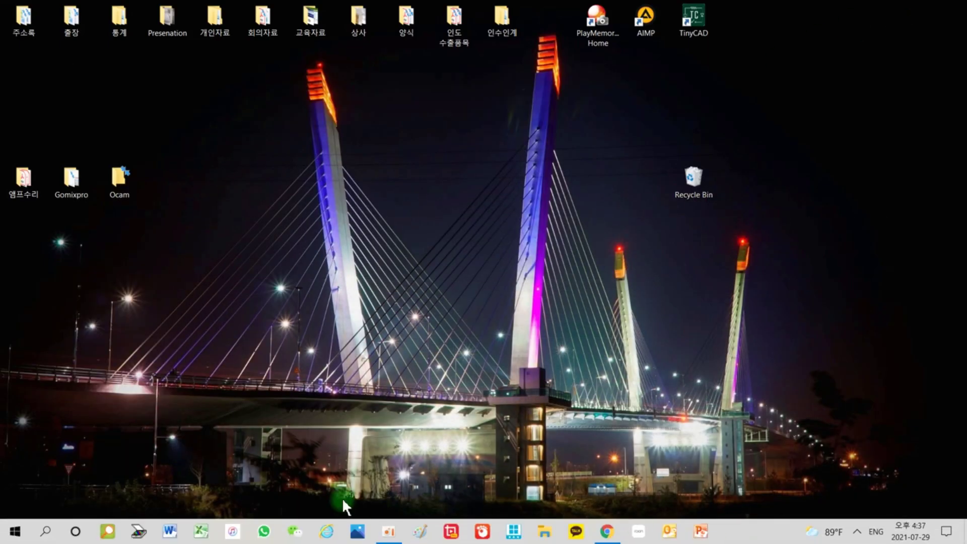
pyautogui.click(14, 531)
pyautogui.click(507, 251)
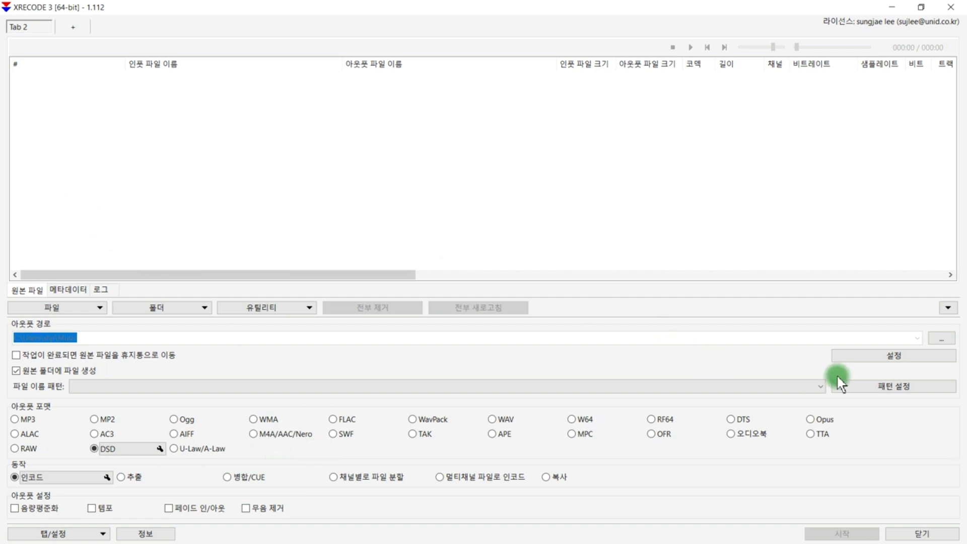
# Set the interface language to 한국어 (KR) in the program's general settings and apply it
pyautogui.click(890, 384)
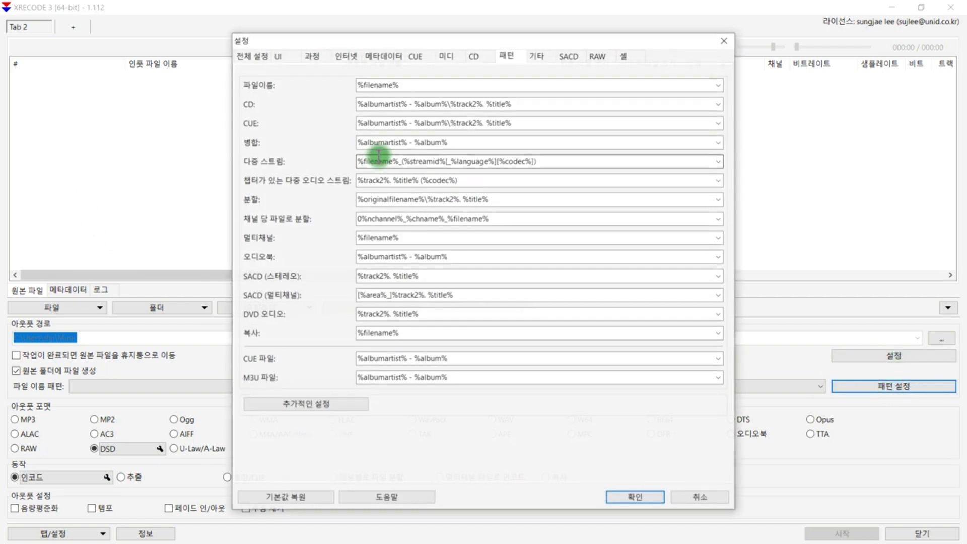
pyautogui.click(247, 56)
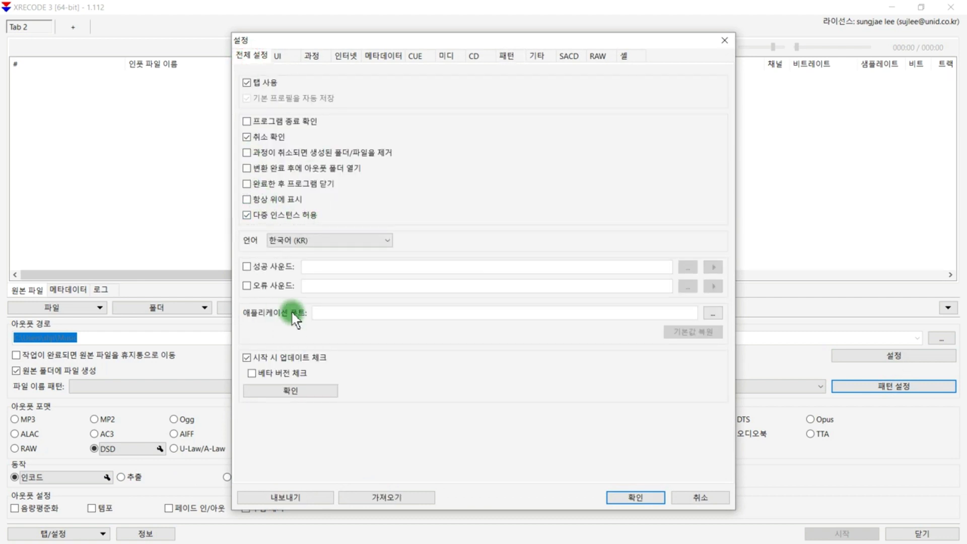
pyautogui.click(305, 241)
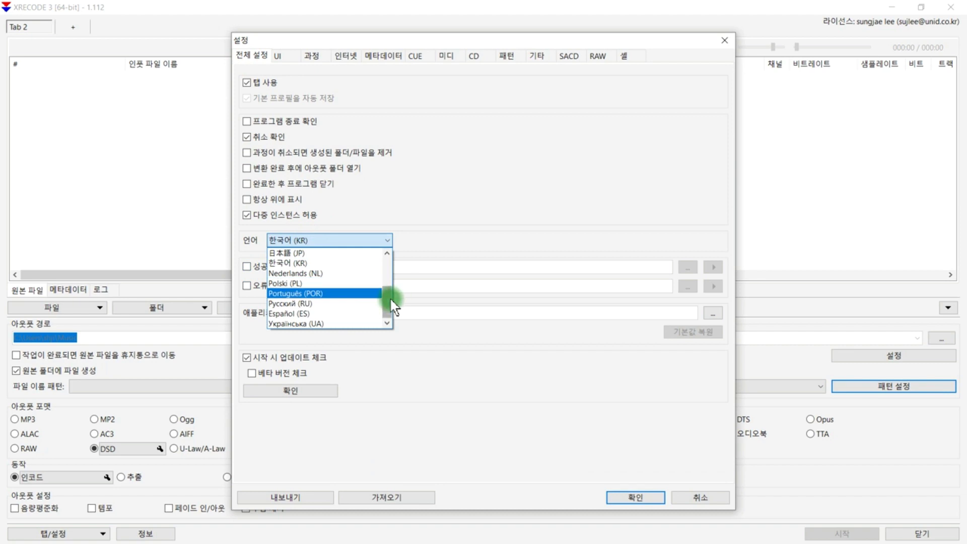
pyautogui.moveTo(389, 296)
pyautogui.mouseDown()
pyautogui.moveTo(389, 264)
pyautogui.moveTo(388, 308)
pyautogui.mouseUp()
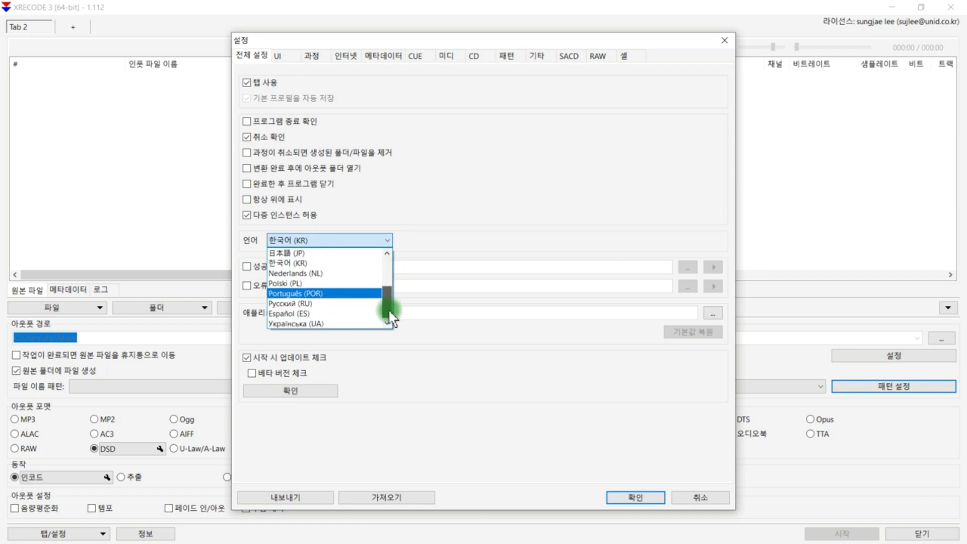
pyautogui.click(300, 267)
pyautogui.click(634, 496)
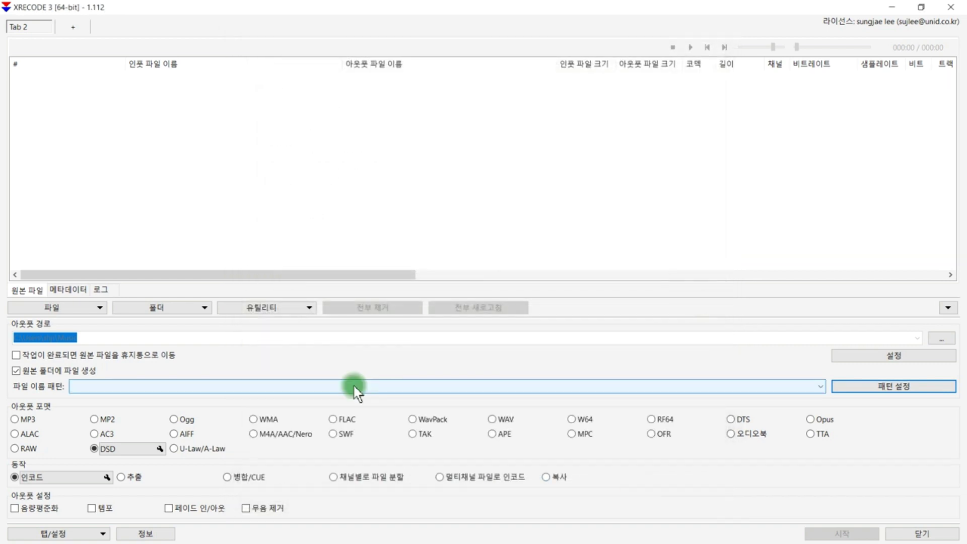
# Add the test곡 folder from Downloads to the list of source files
pyautogui.click(205, 308)
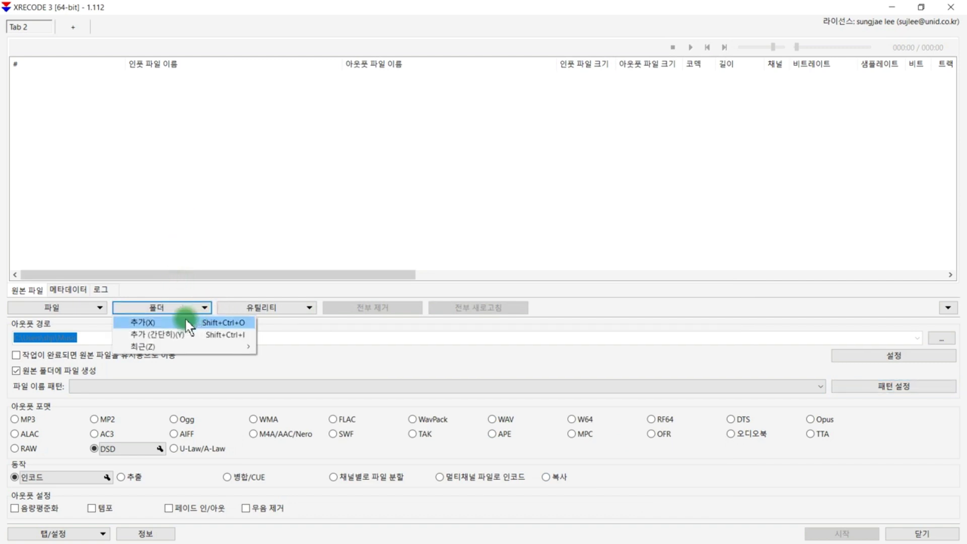
pyautogui.click(178, 336)
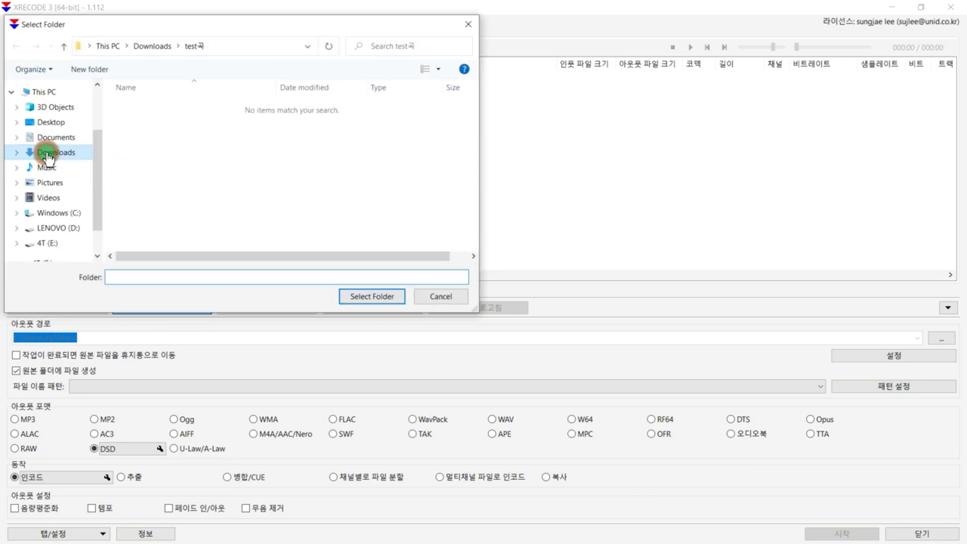
pyautogui.click(48, 154)
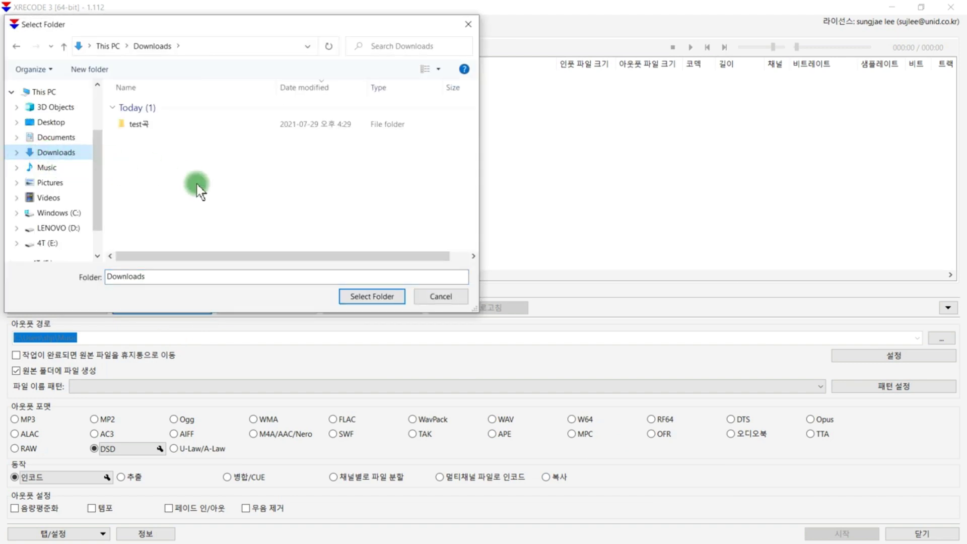
pyautogui.click(144, 125)
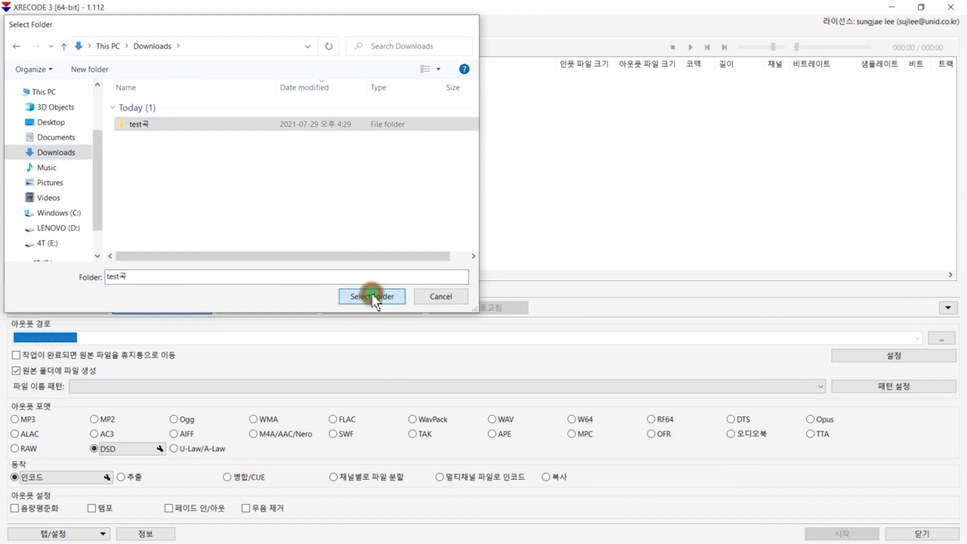
pyautogui.click(372, 296)
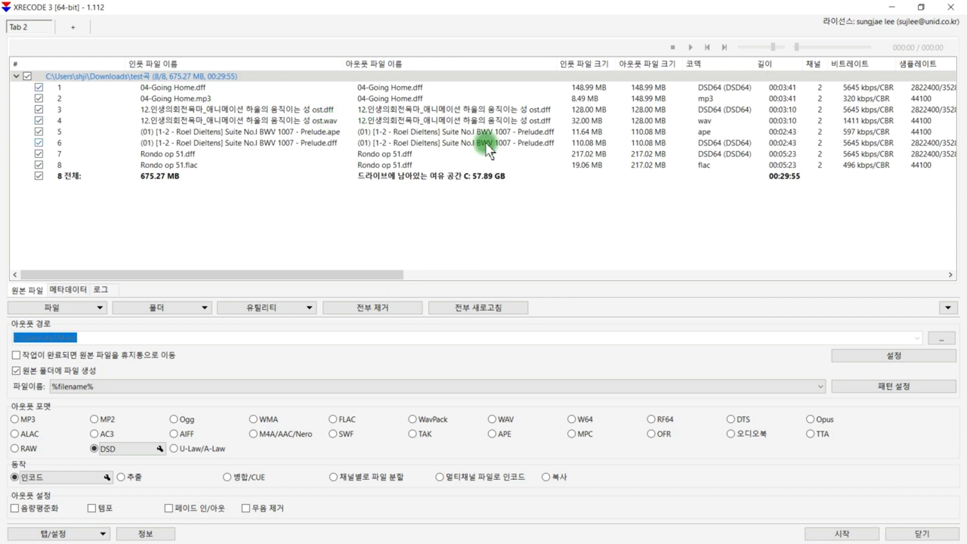
# Include only the MP3, WAV, APE and FLAC source files, excluding all the DFF files, and start encoding them to DSD
pyautogui.click(38, 87)
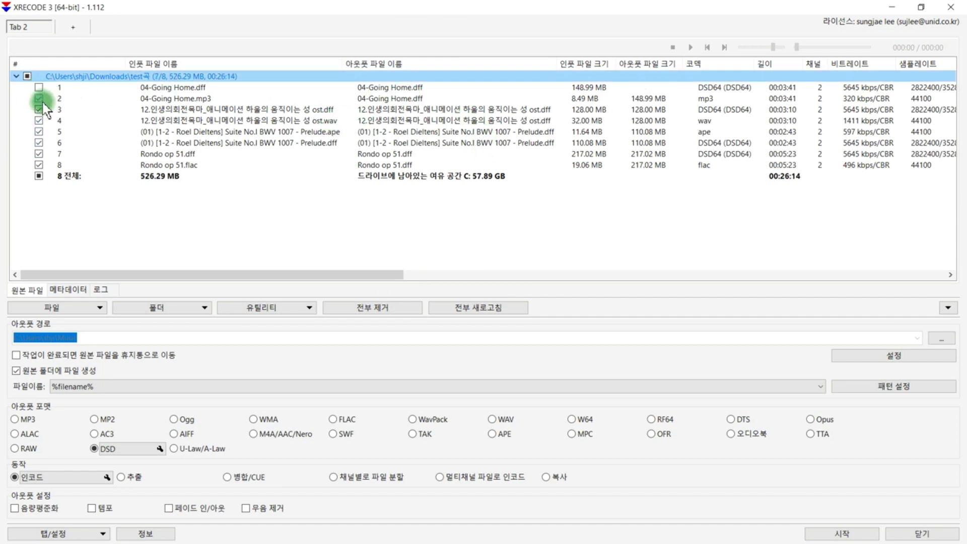
pyautogui.click(39, 99)
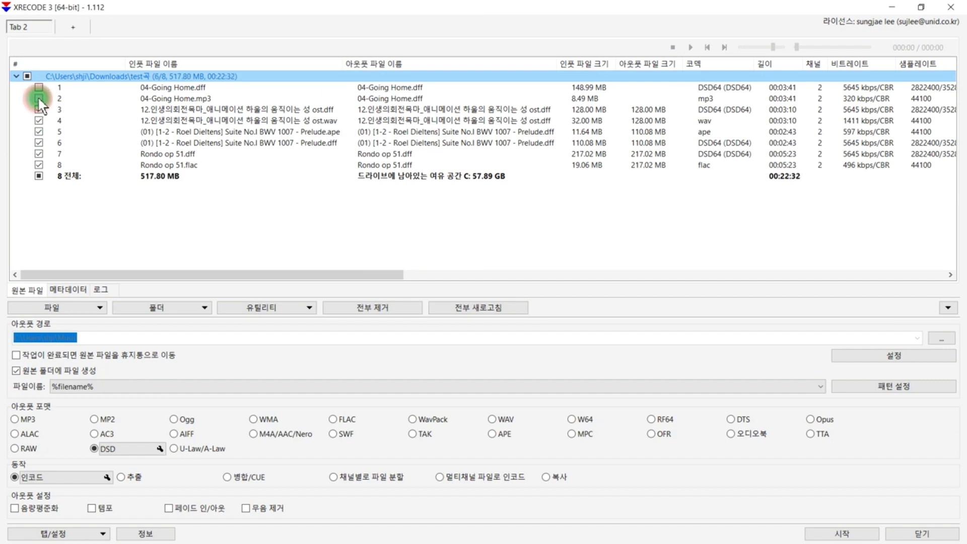
pyautogui.click(39, 153)
pyautogui.click(39, 165)
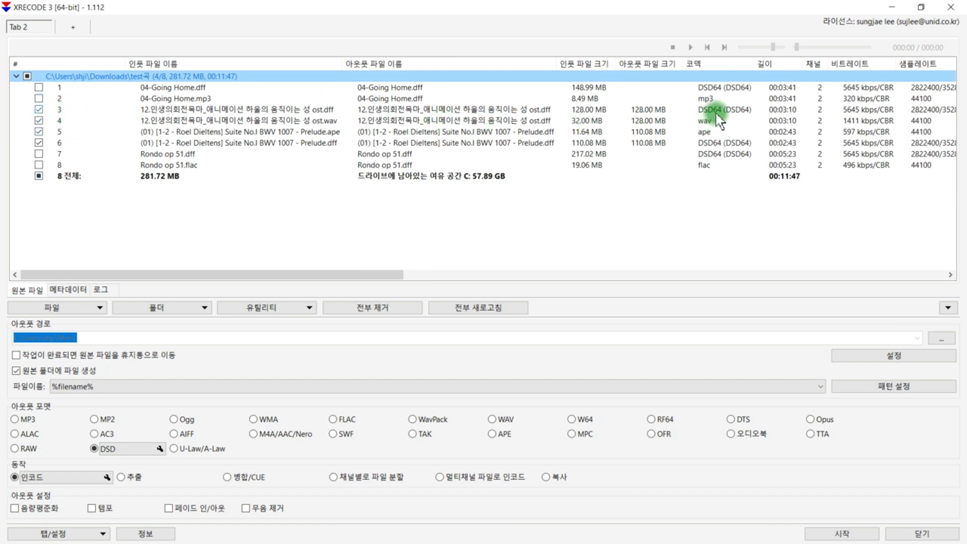
pyautogui.click(38, 109)
pyautogui.click(39, 98)
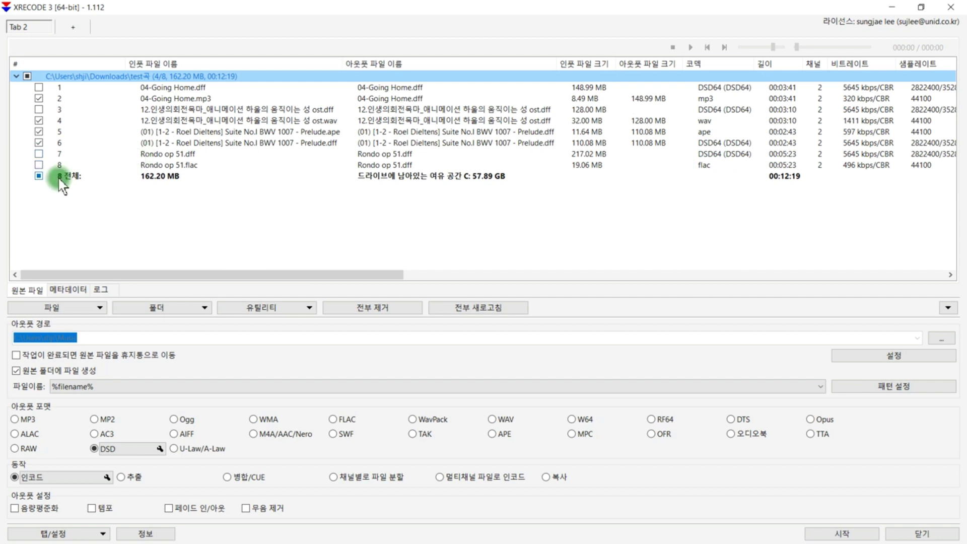
pyautogui.click(39, 165)
pyautogui.click(39, 143)
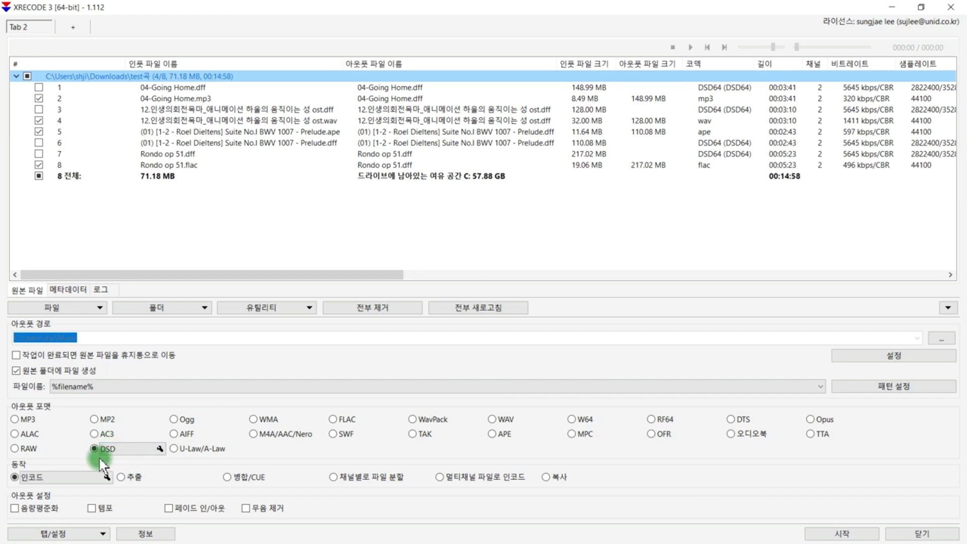
pyautogui.click(827, 535)
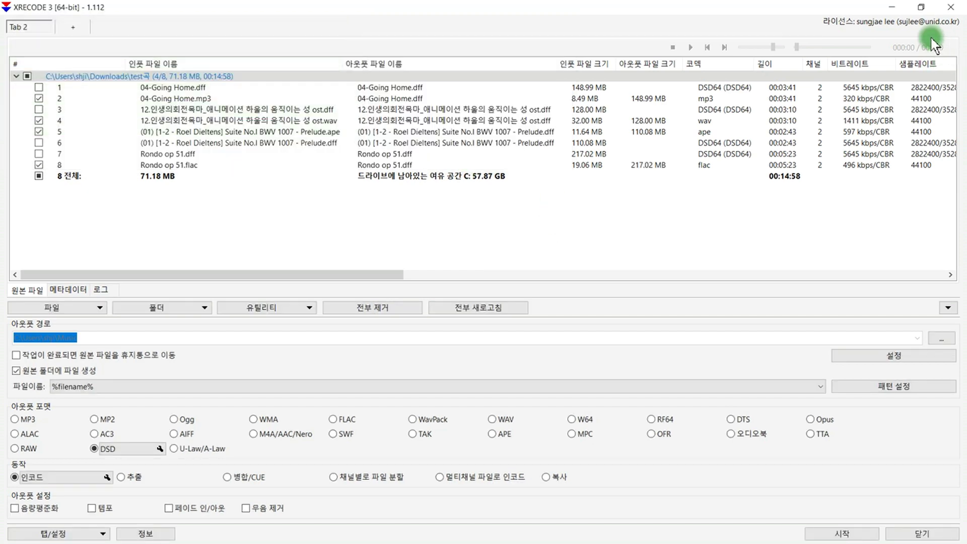
# Switch to File Explorer, open the test곡 folder in Downloads and select the Rondo op 51 FLAC file
pyautogui.click(890, 7)
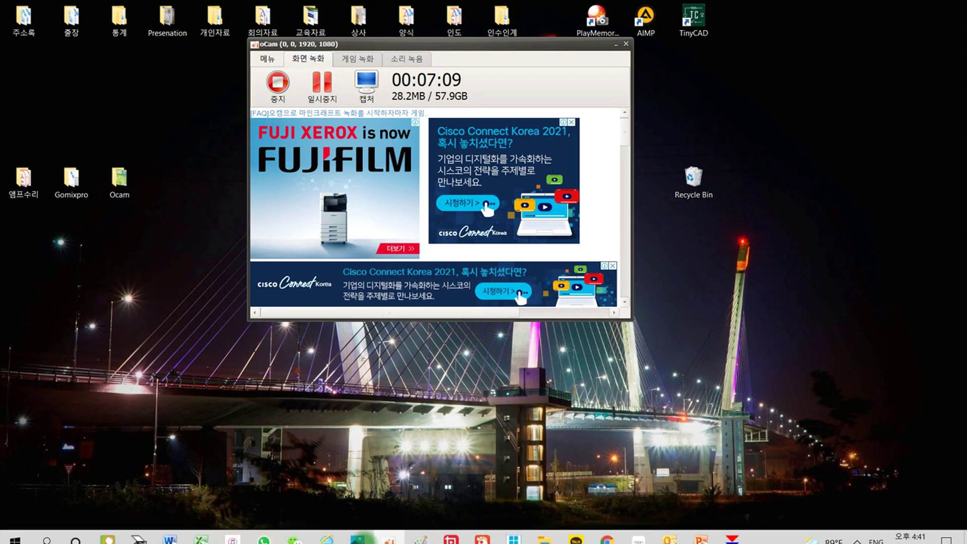
pyautogui.click(539, 530)
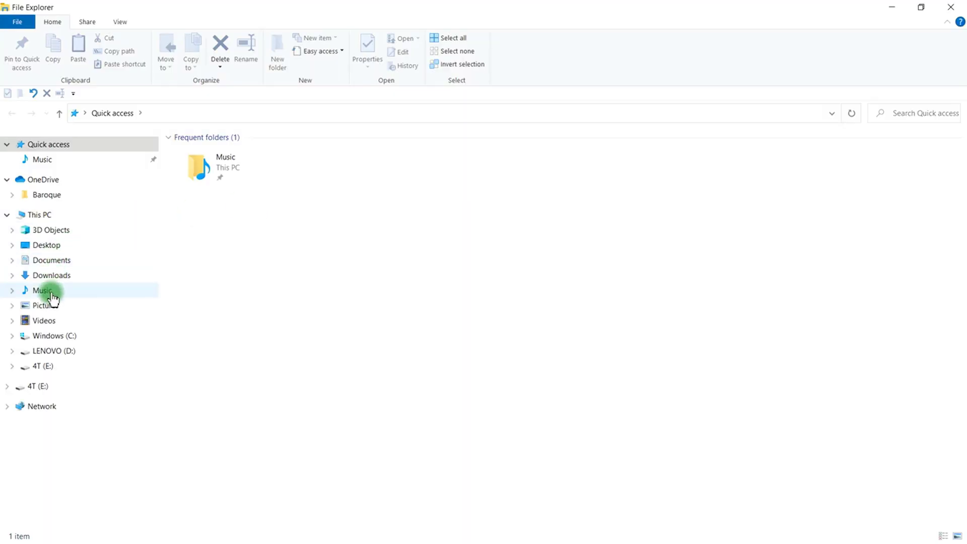
pyautogui.click(52, 275)
pyautogui.doubleClick(210, 169)
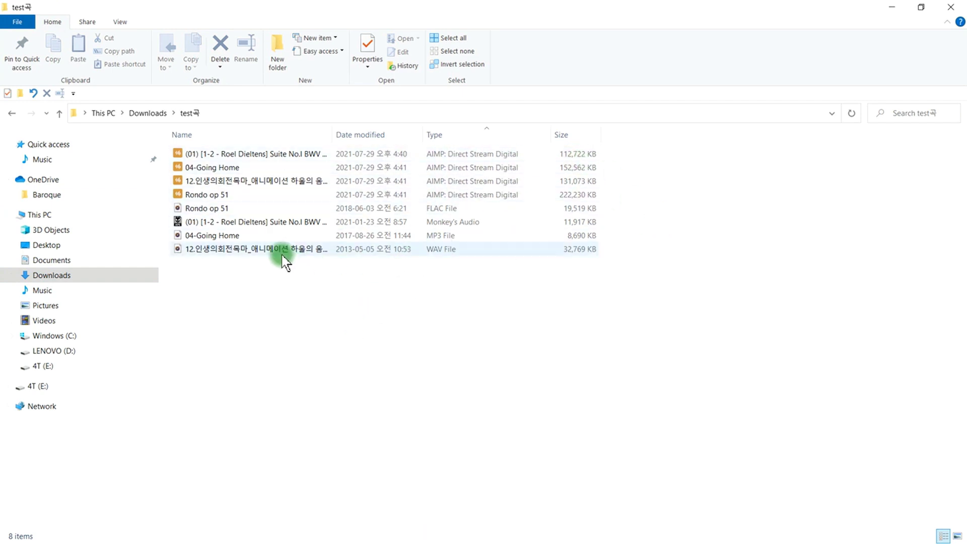
pyautogui.click(214, 210)
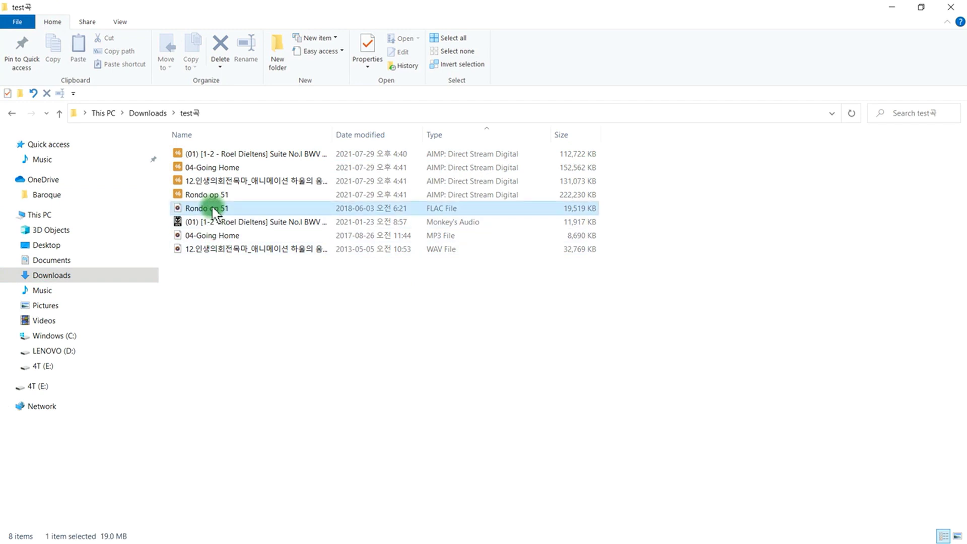